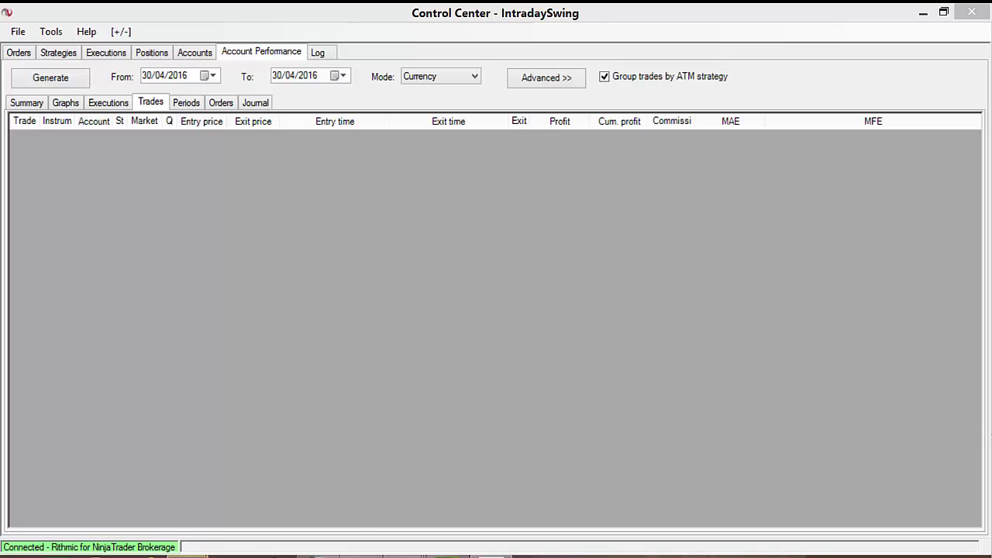
Step: Scroll the E-Mail SMTP Setups forum post to the AOL settings: smtp.aol.com, port 587, SSL
mouse_move(154, 553)
click(122, 525)
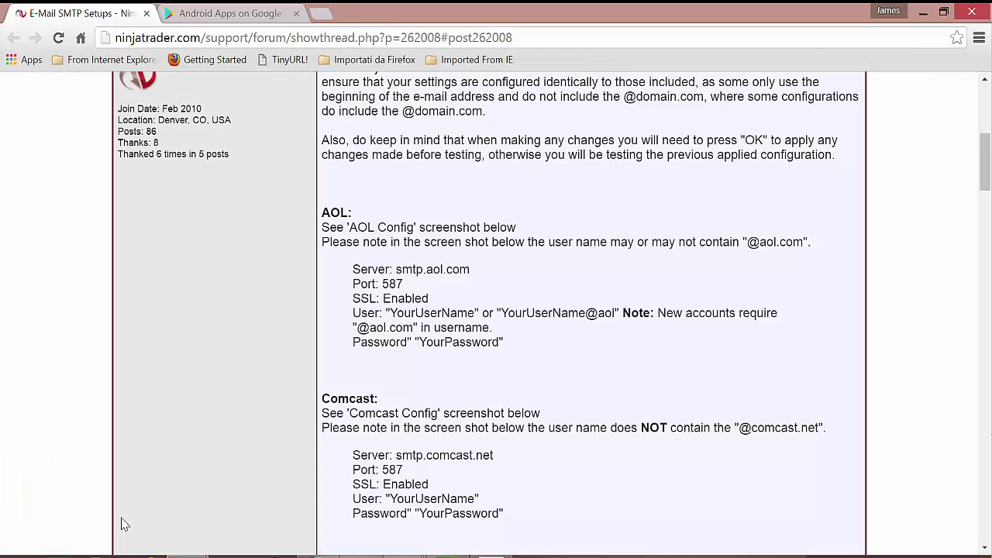
drag(984, 155, 984, 133)
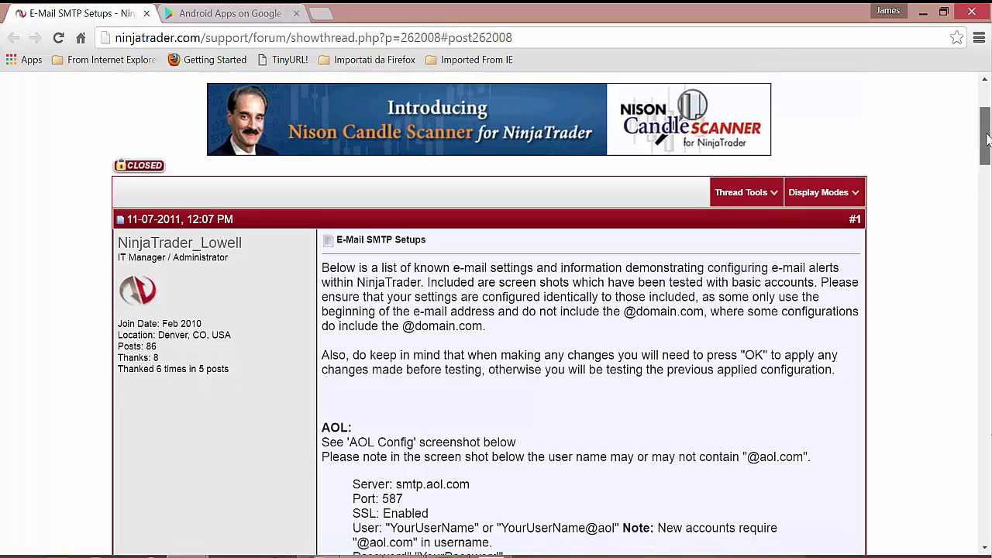
mouse_move(984, 137)
mouse_down()
mouse_move(959, 443)
mouse_move(980, 413)
mouse_move(987, 135)
mouse_up()
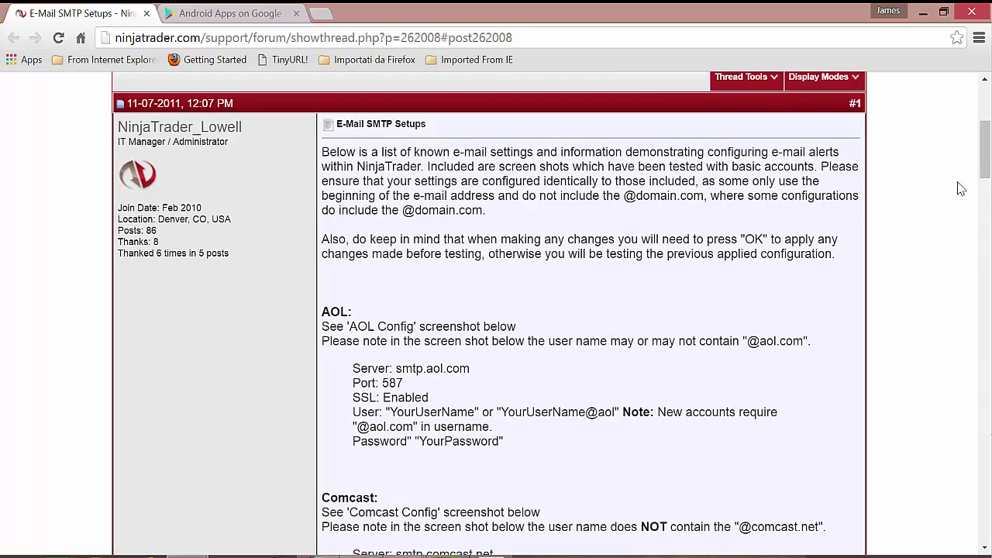
drag(985, 152, 985, 161)
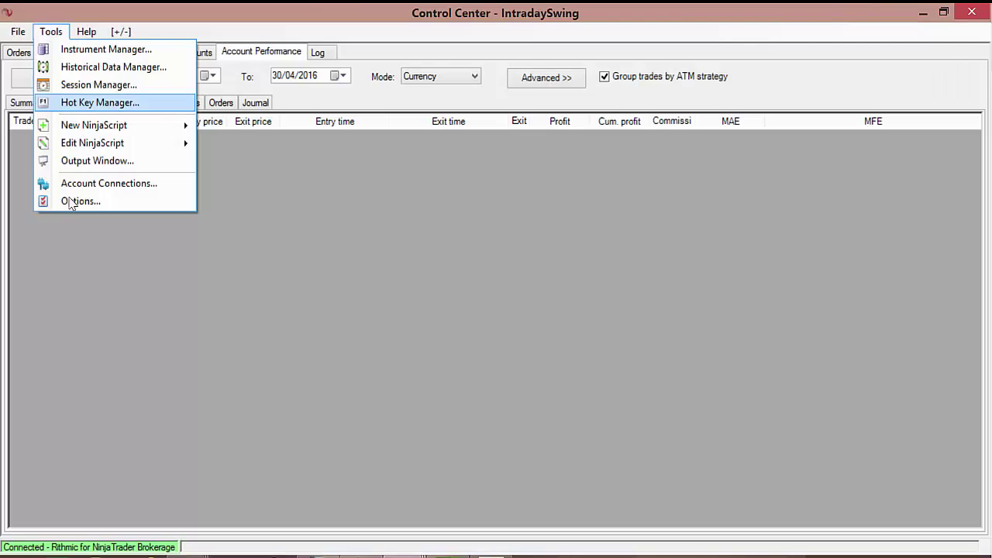
click(70, 202)
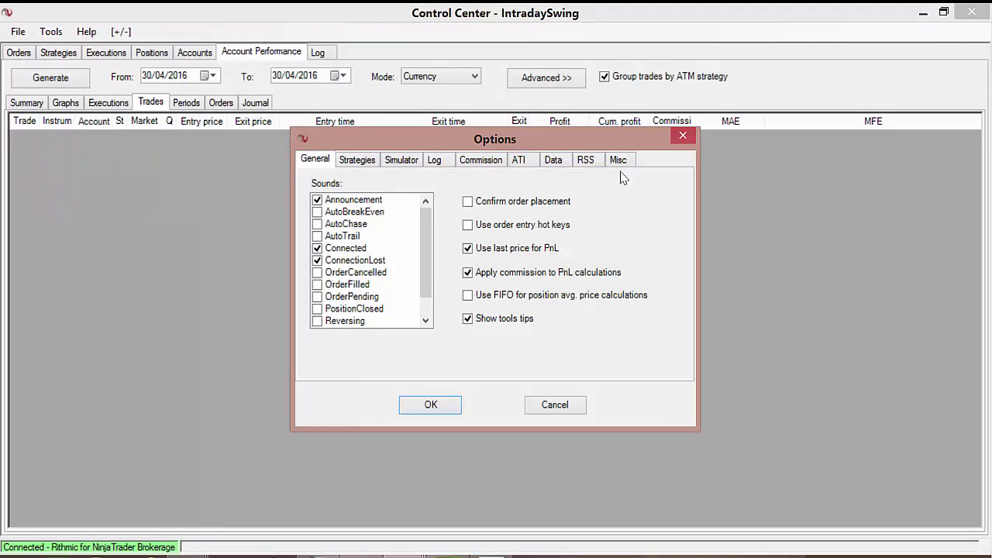
click(618, 159)
click(380, 196)
text(smtp.aol.)
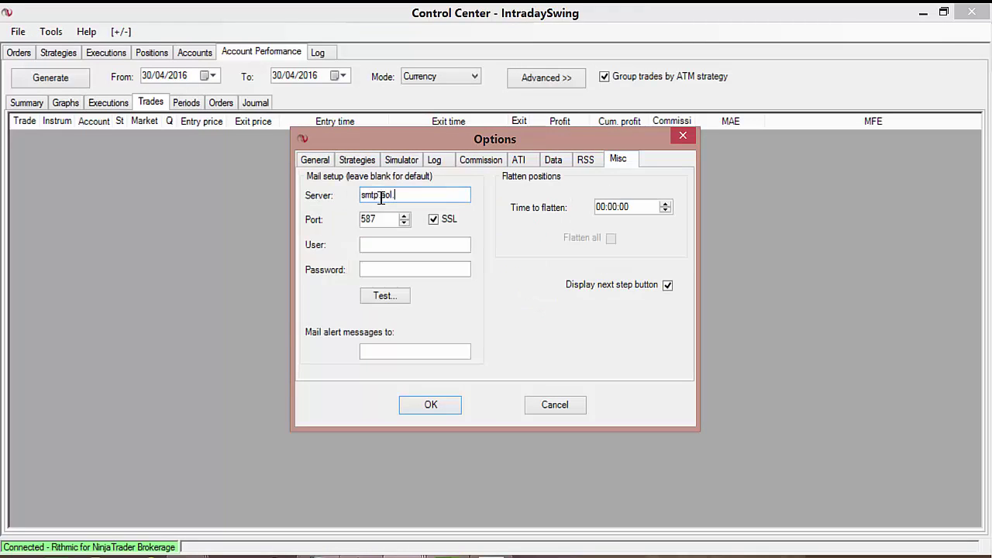
text(com)
click(407, 244)
click(400, 269)
text(***)
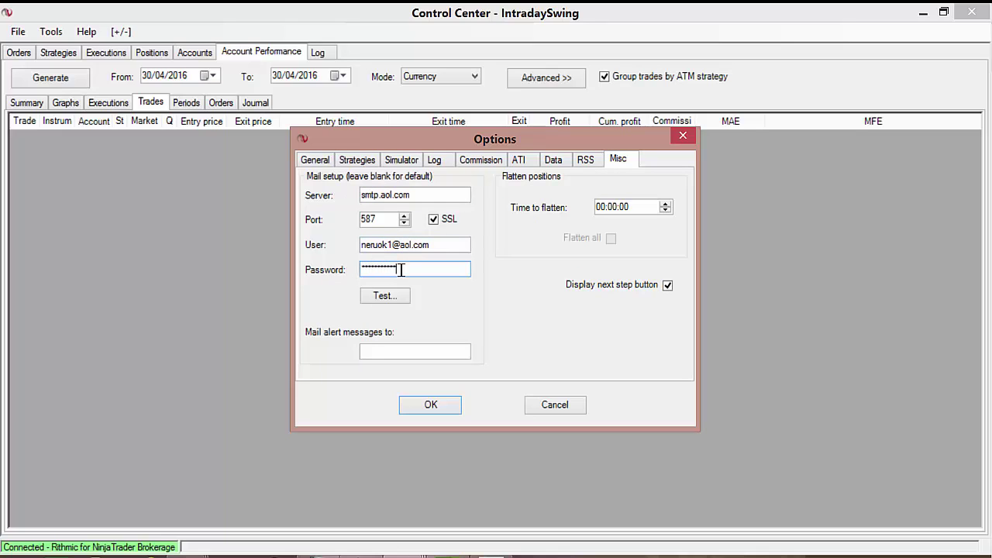
click(369, 351)
click(431, 404)
click(51, 31)
click(81, 200)
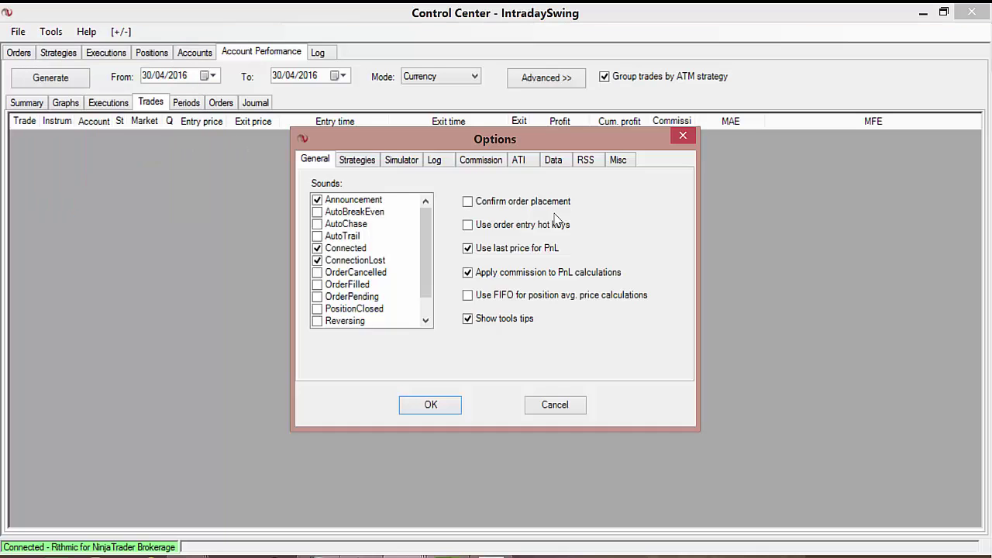
click(617, 159)
click(376, 296)
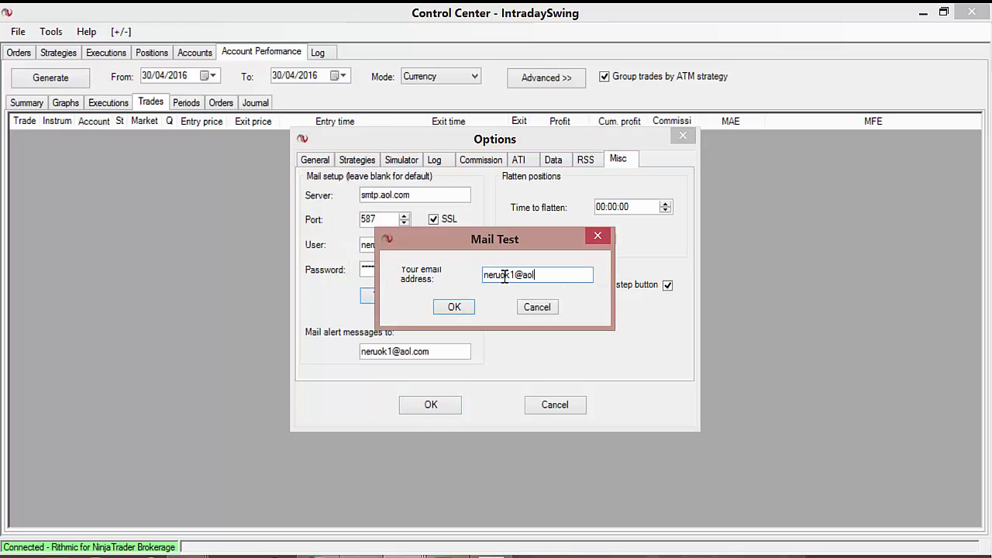
click(454, 306)
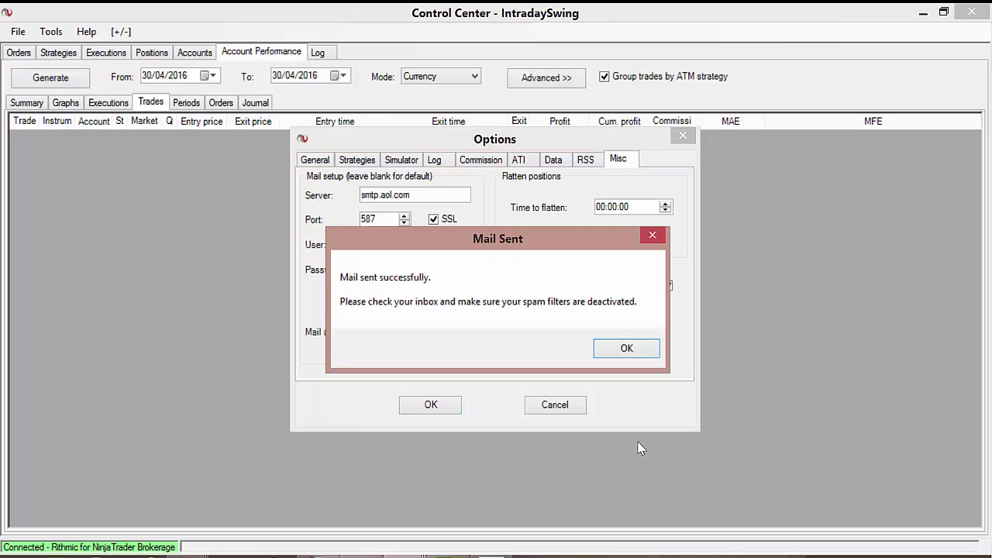
click(639, 350)
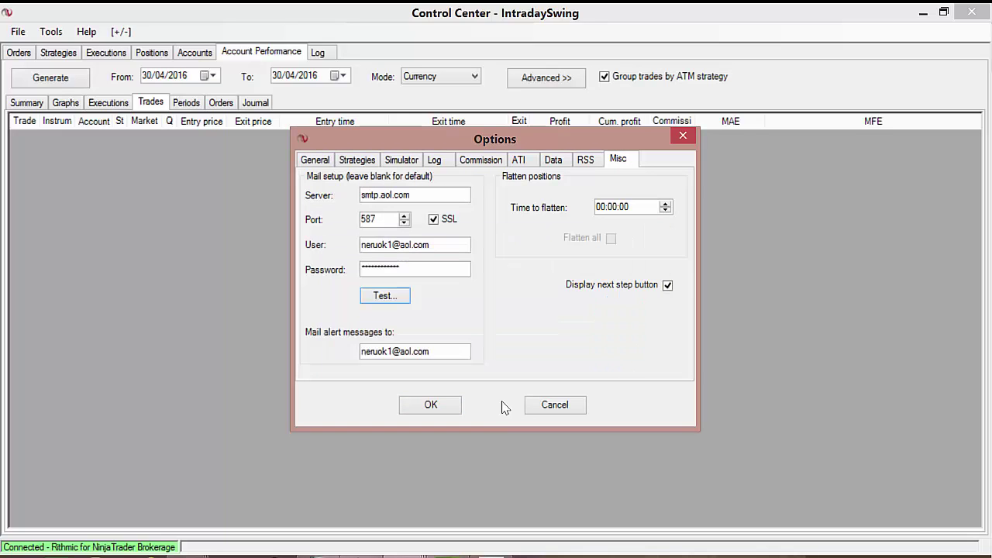
click(442, 400)
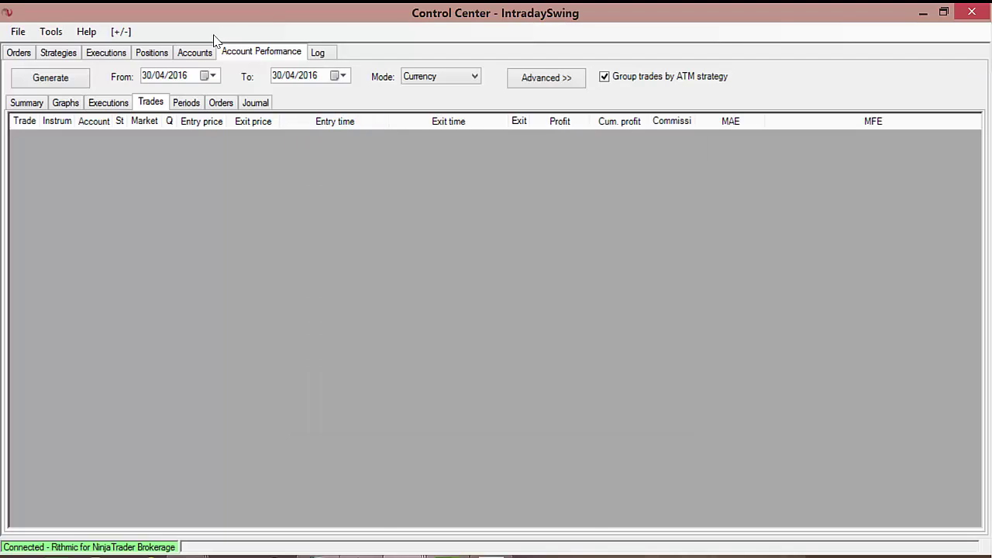
Step: Switch to the AOL Mail inbox and open the 'NinjaTrader test mail' message
key(ctrl+Tab)
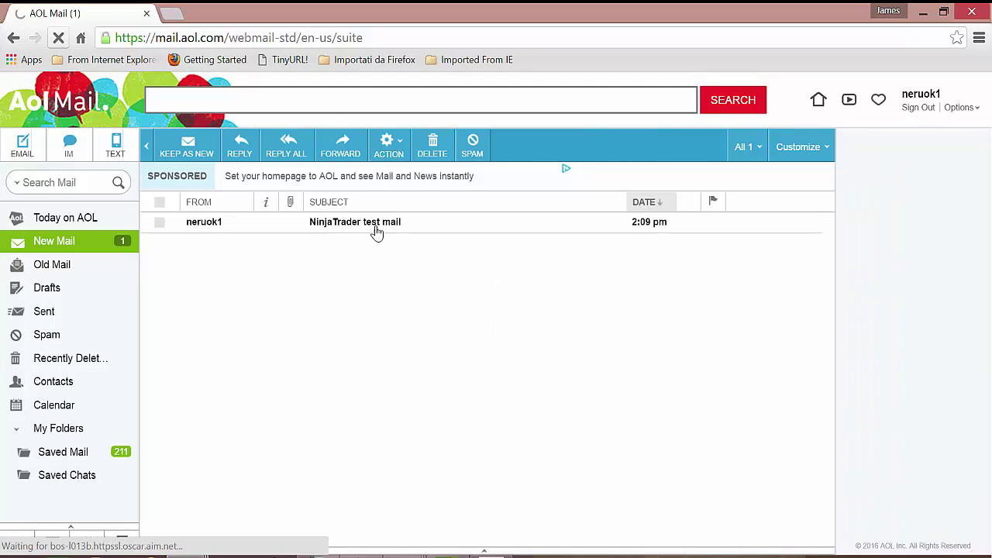
click(344, 231)
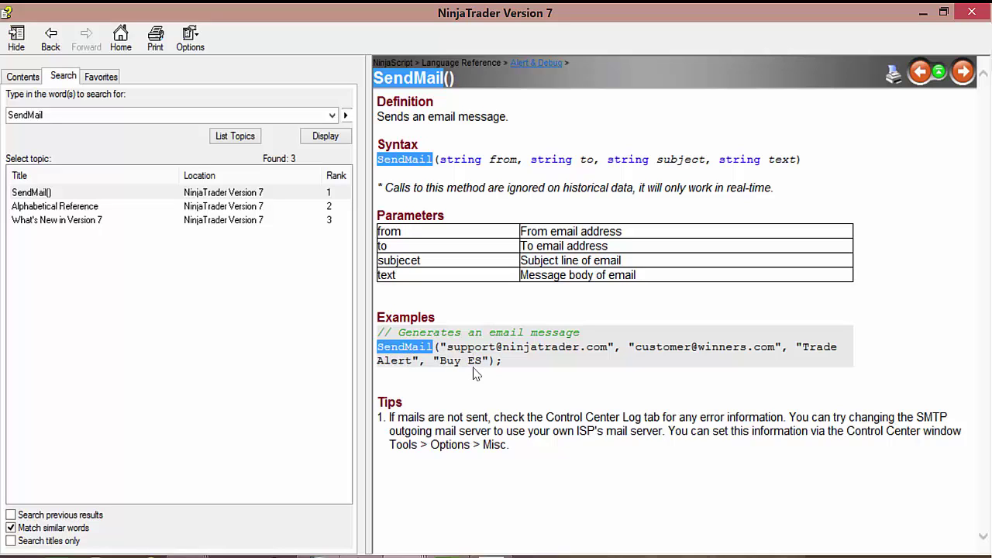
Step: Open the PriceAlert indicator's code in the NinjaScript editor
double_click(500, 20)
click(51, 32)
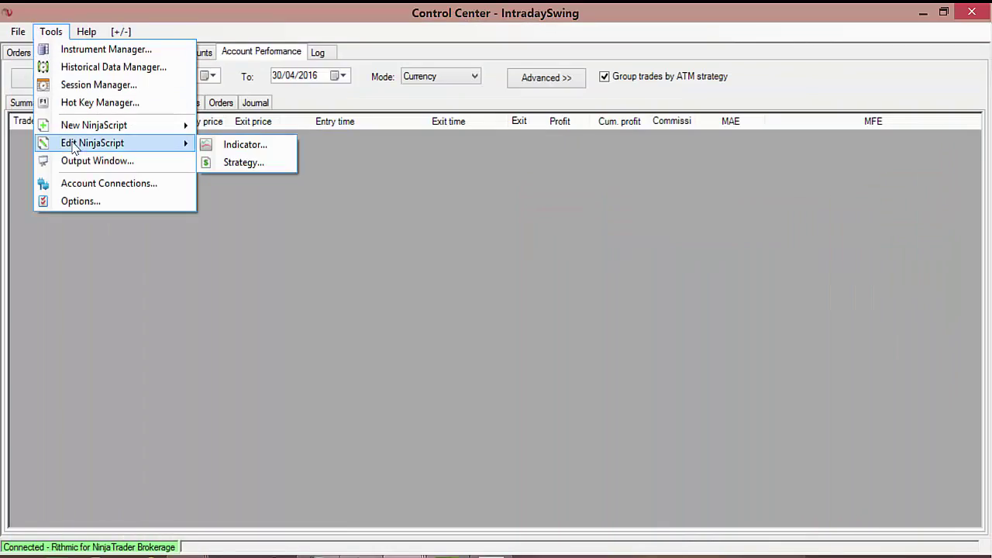
click(232, 144)
double_click(624, 258)
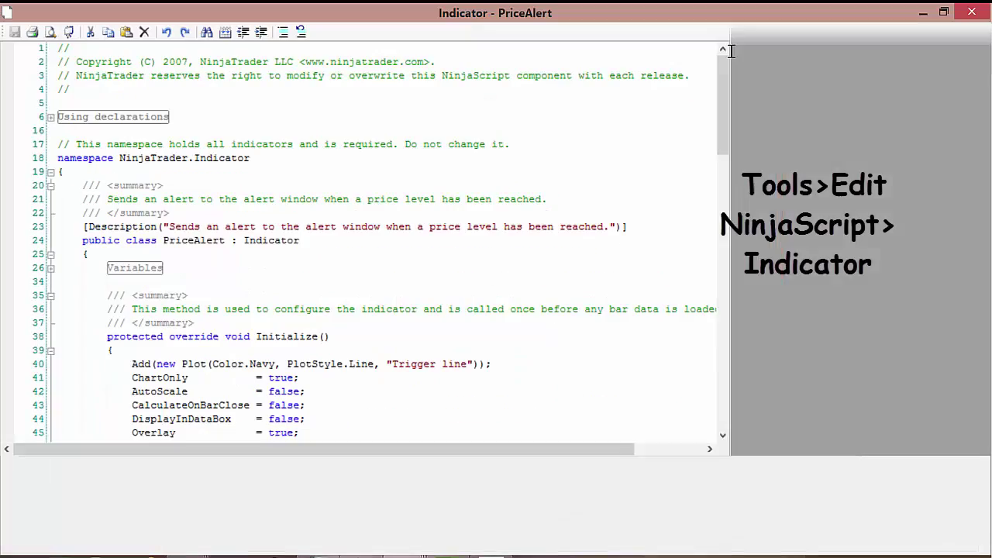
drag(985, 236, 988, 488)
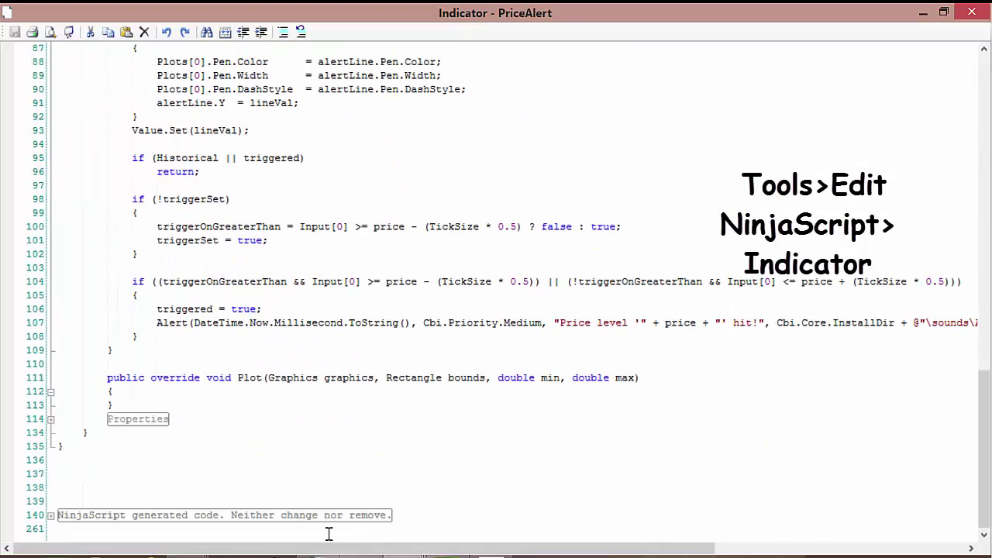
drag(329, 548, 581, 548)
key(Return)
click(623, 351)
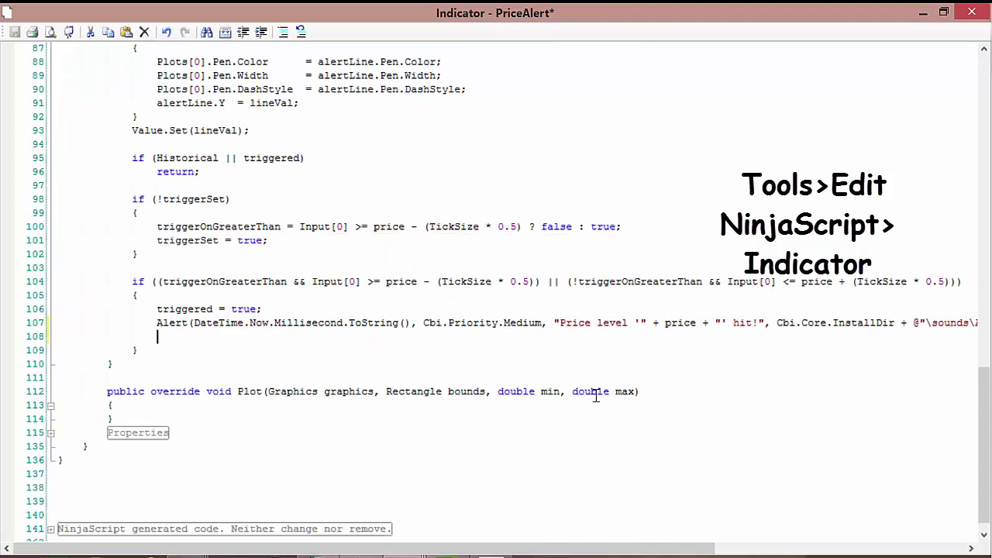
text(Check 5 min chart for entry signal)
text();)
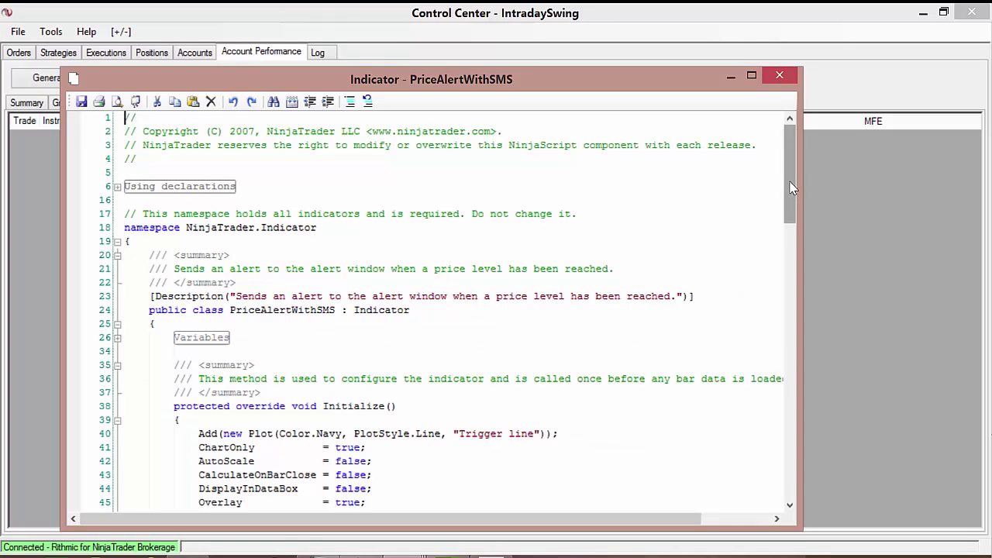
Step: Add ', and an SMS to your phone,' to the description, save as PriceAlertWithSMS, and compile
drag(791, 187, 789, 203)
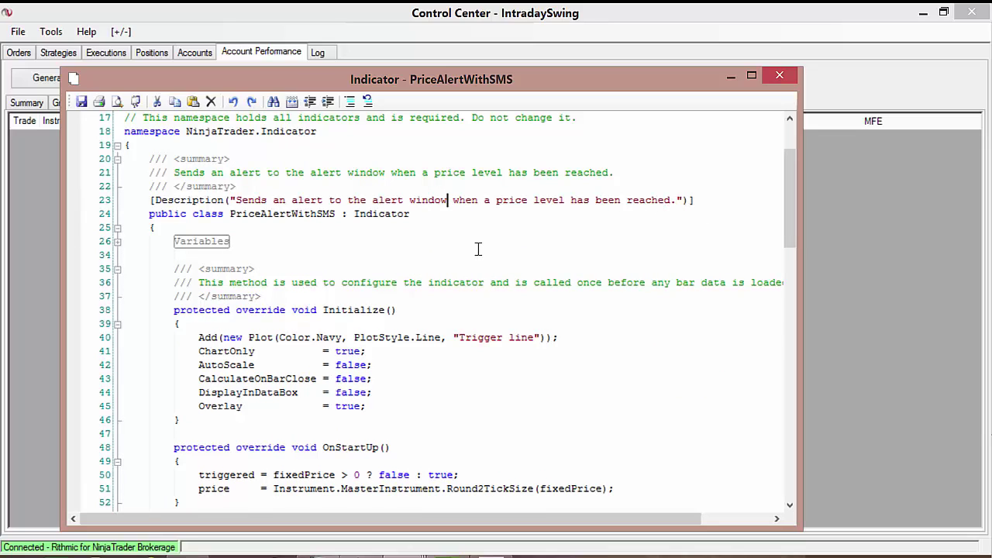
text(, and an SMS )
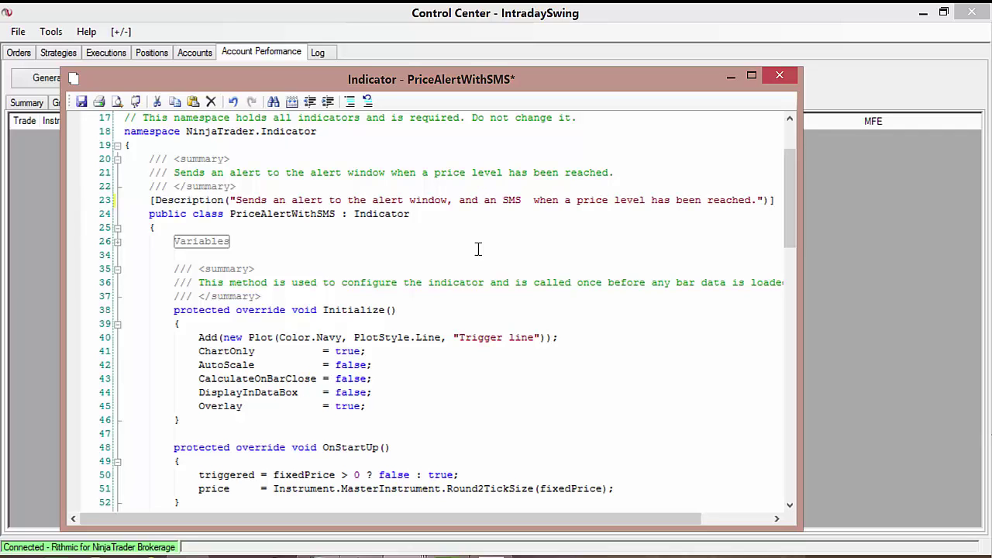
text(to your phone,)
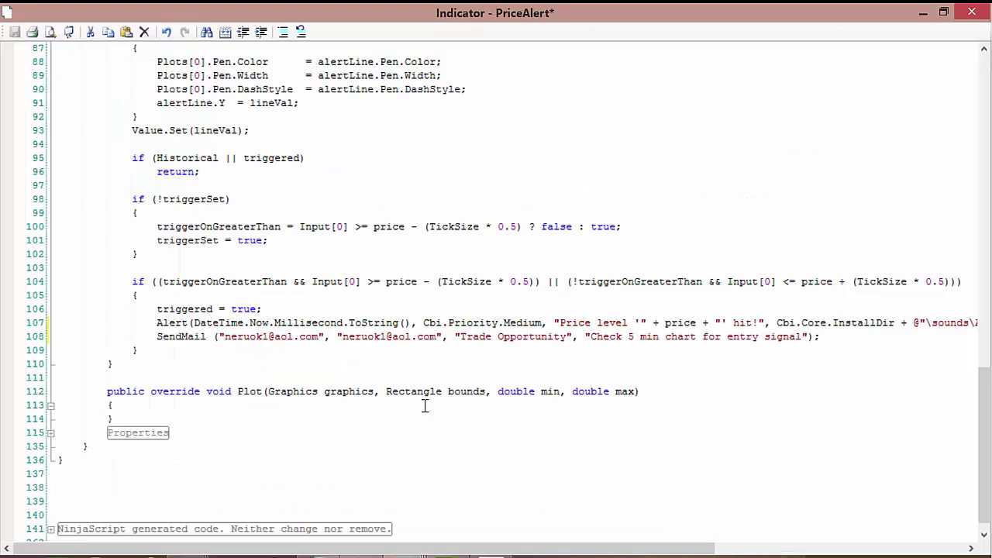
click(370, 419)
right_click(370, 418)
click(416, 276)
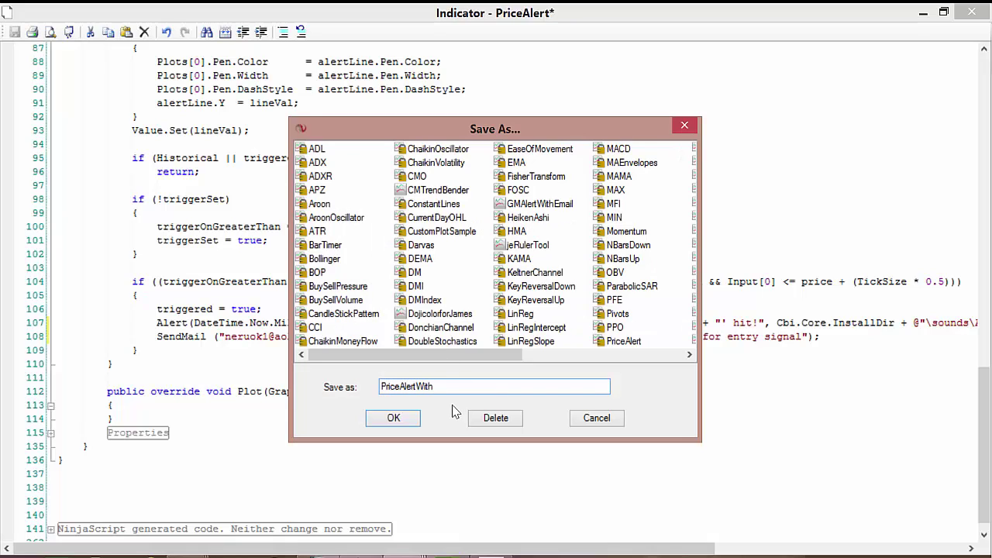
click(392, 418)
click(627, 344)
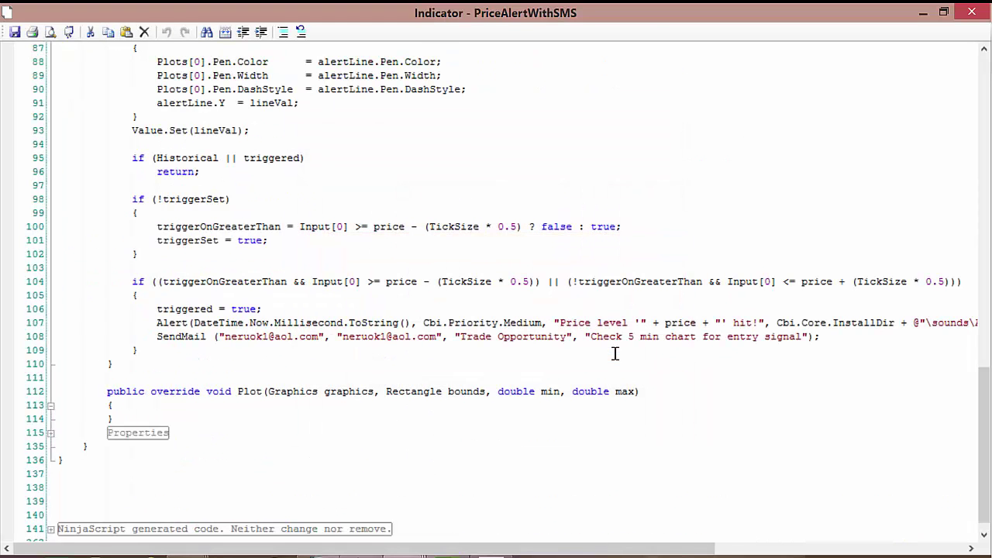
right_click(474, 360)
click(484, 290)
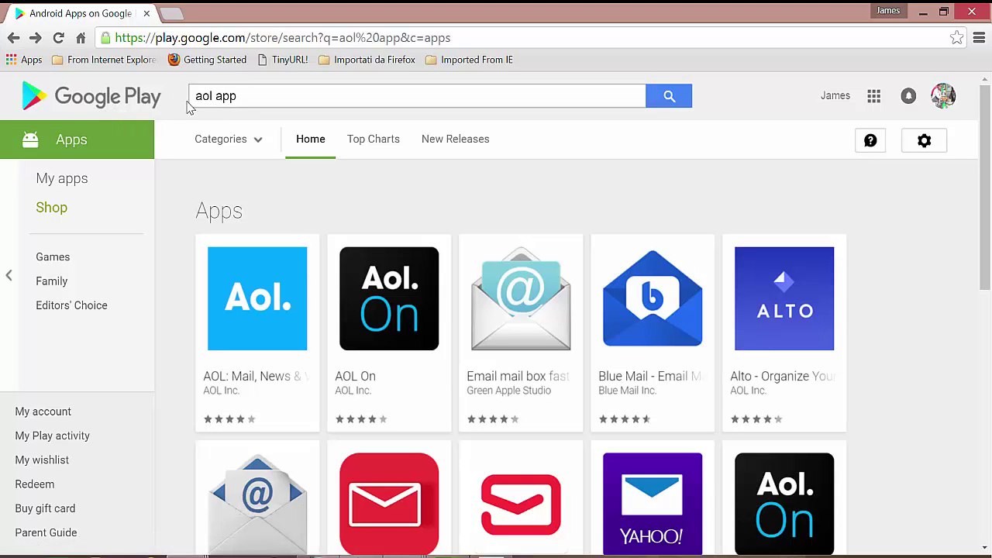
Step: Open the AOL: Mail, News & Video app page from the 'aol app' results
click(267, 317)
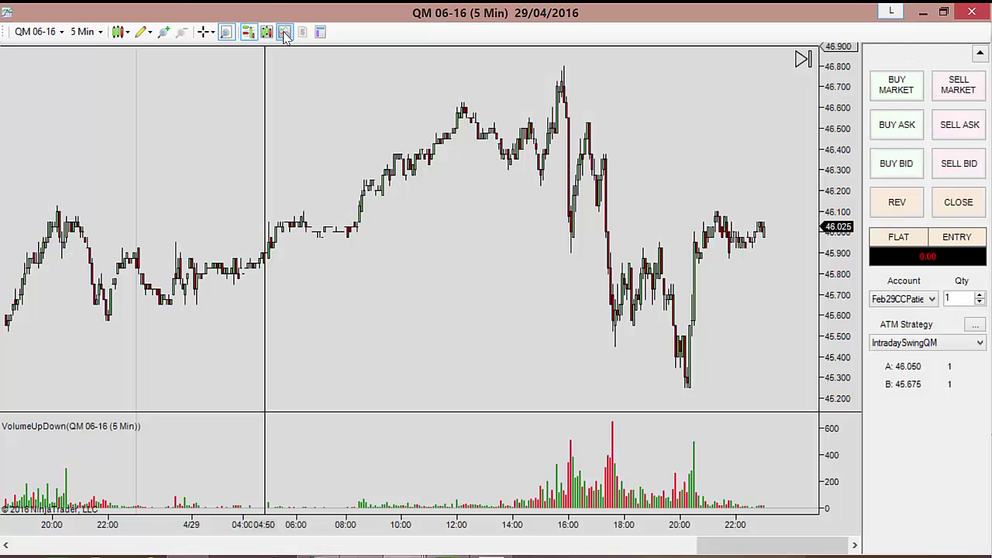
Step: Add PriceAlertWithSMS to the QM 06-16 chart with alert price 46.5, apply, and close
click(284, 34)
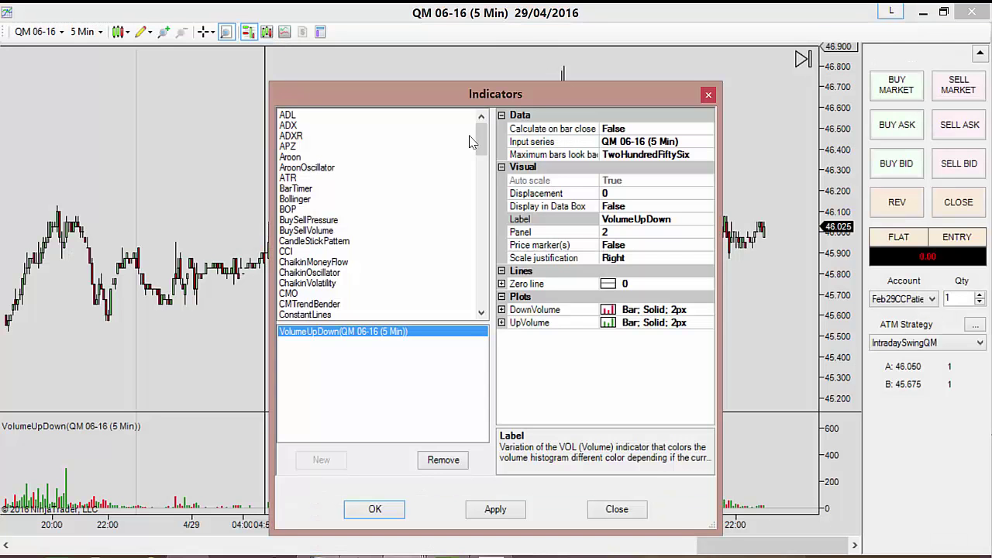
drag(480, 143, 481, 238)
double_click(314, 231)
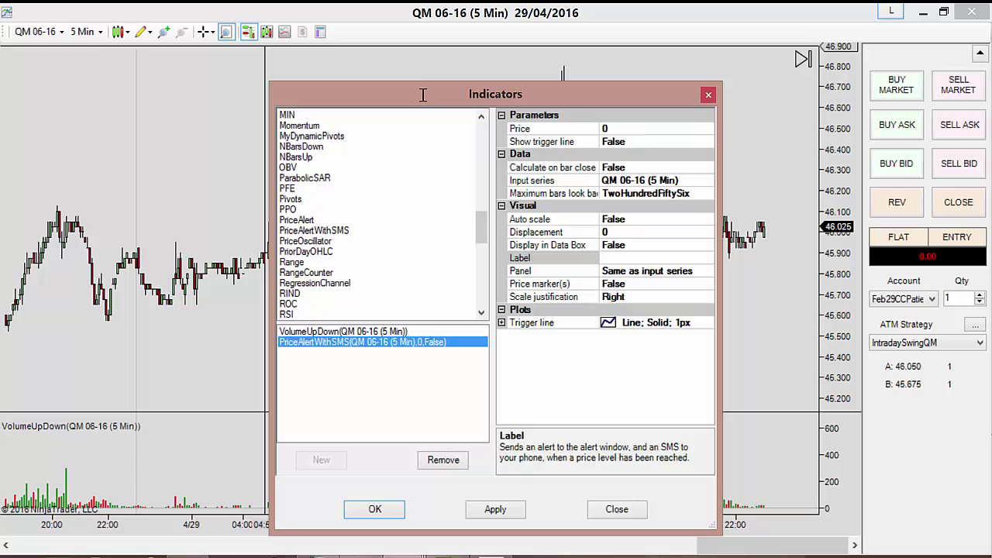
click(659, 141)
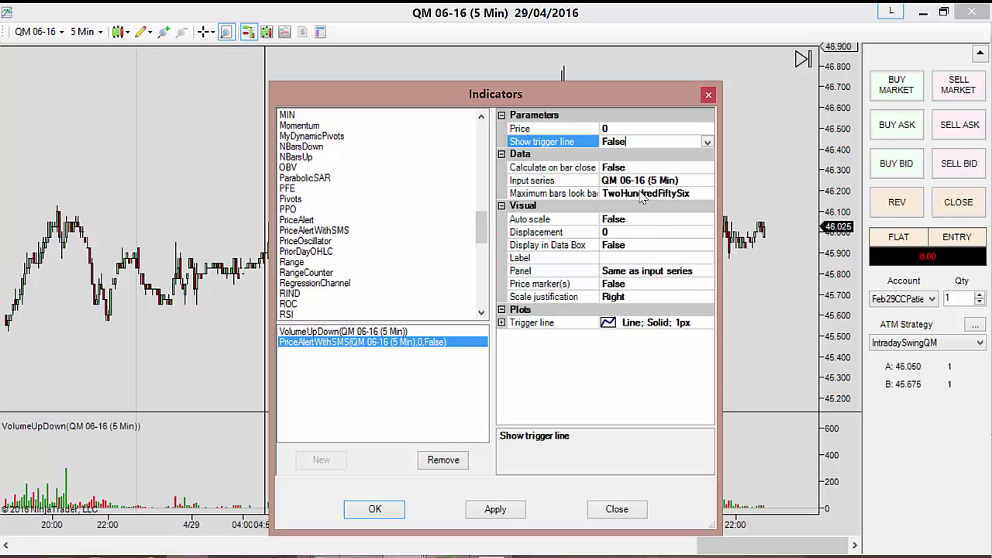
click(626, 129)
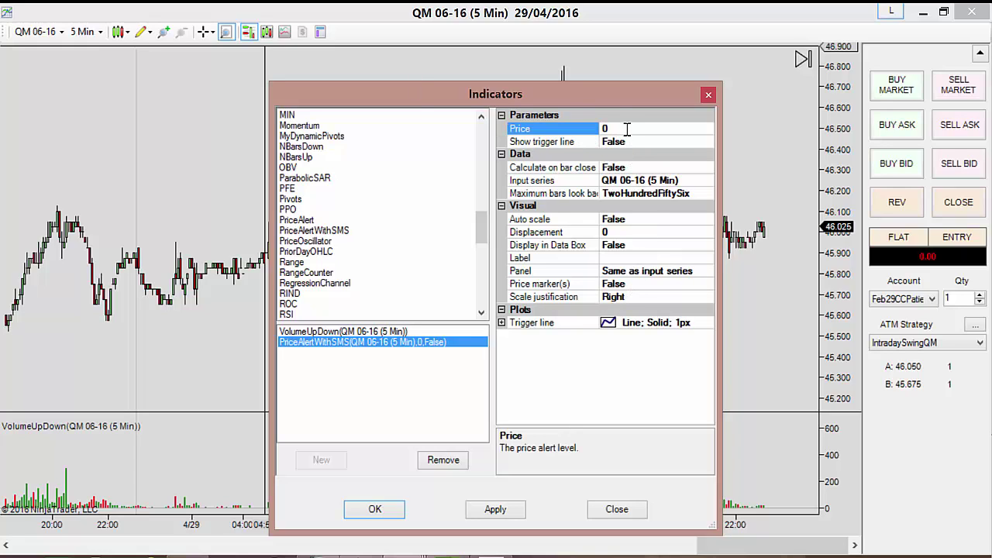
key(BackSpace)
text(46.)
text(5)
click(492, 511)
click(386, 508)
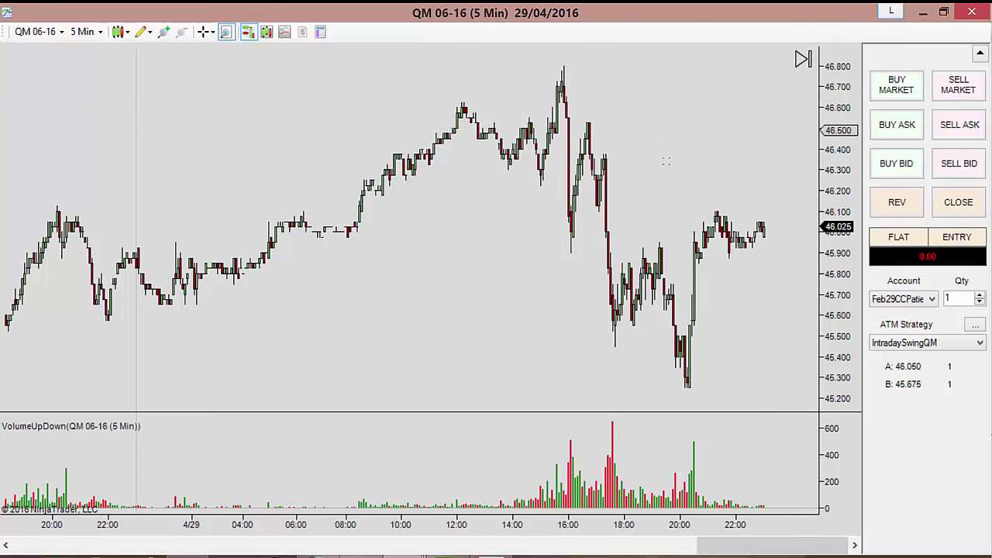
Step: Turn on the trigger line and price marker, label the indicator PriceAlertWithSMS, and apply
click(164, 31)
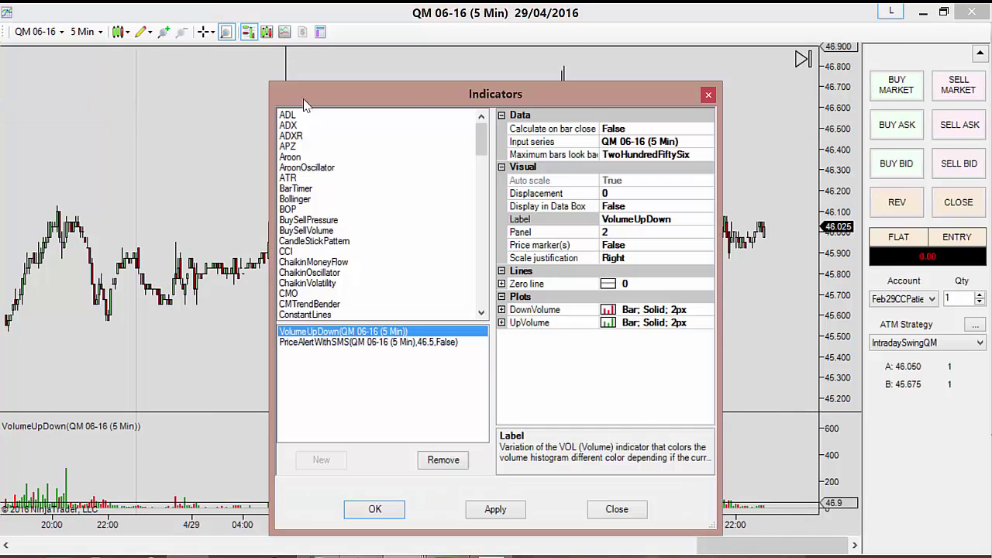
click(431, 342)
click(697, 141)
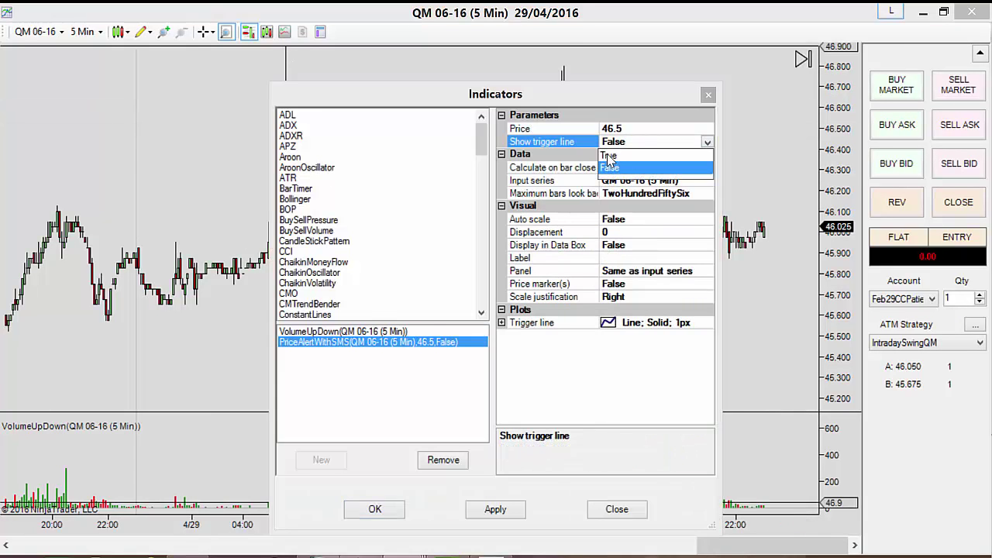
click(612, 155)
click(643, 264)
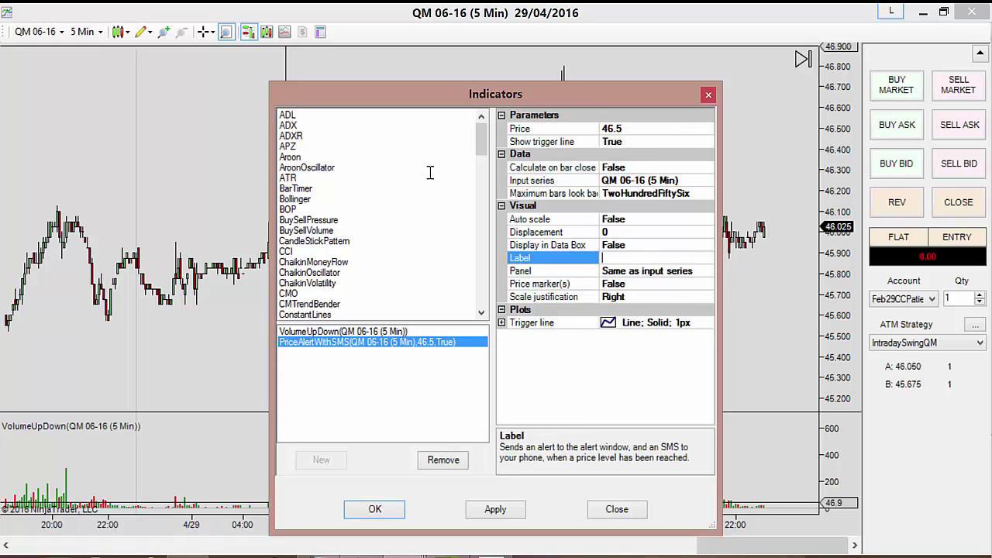
text(Pri)
text(ceAlertWithSMS)
click(654, 288)
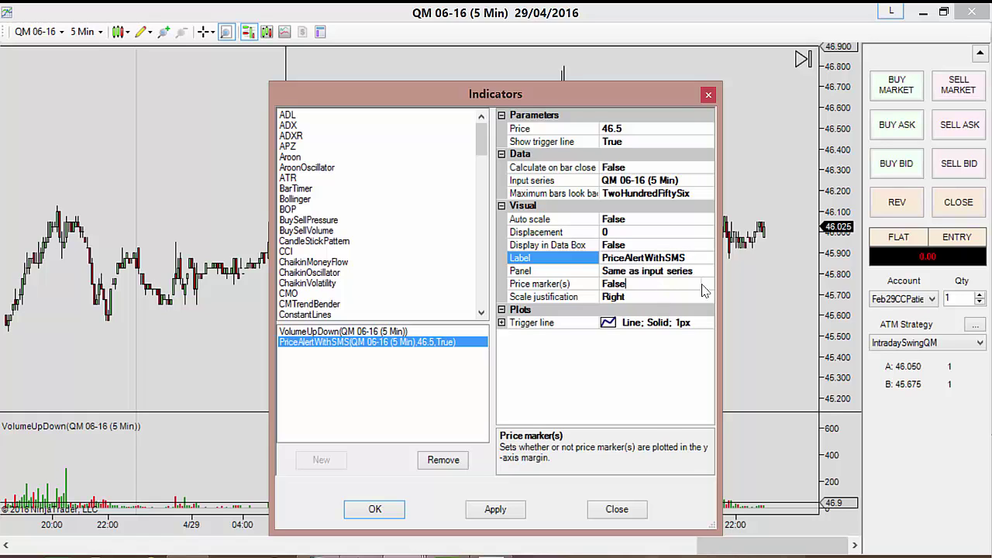
click(668, 297)
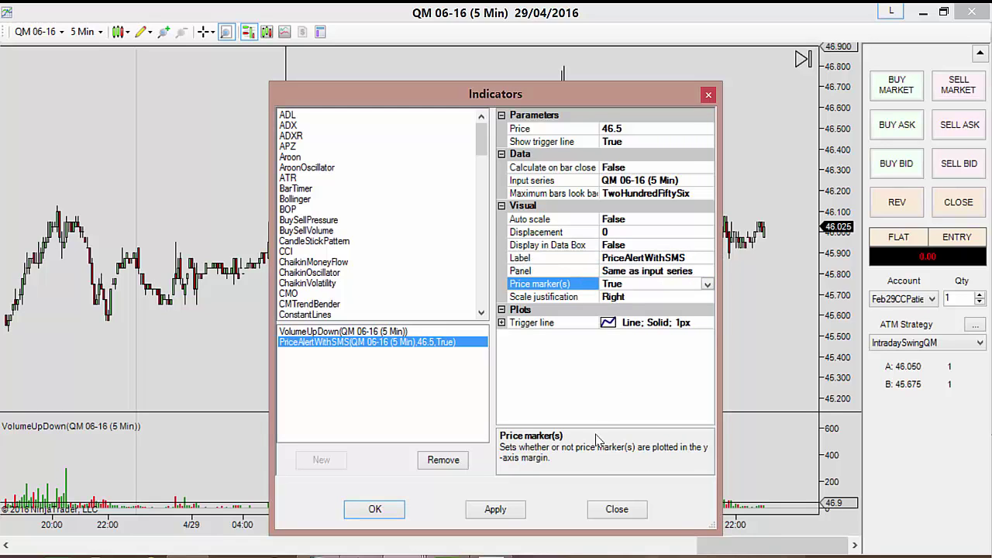
click(496, 510)
Step: Confirm the Indicators dialog with OK to close it
click(377, 509)
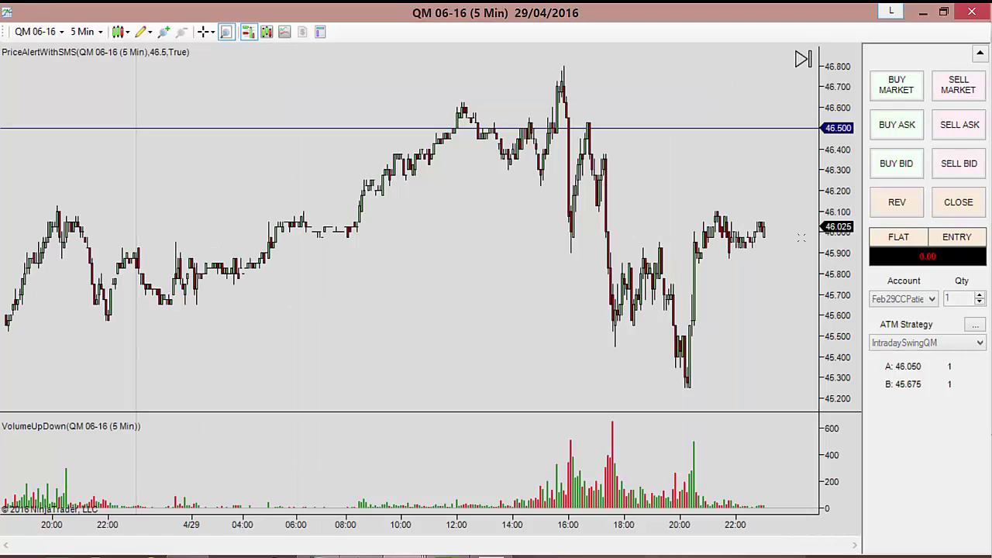